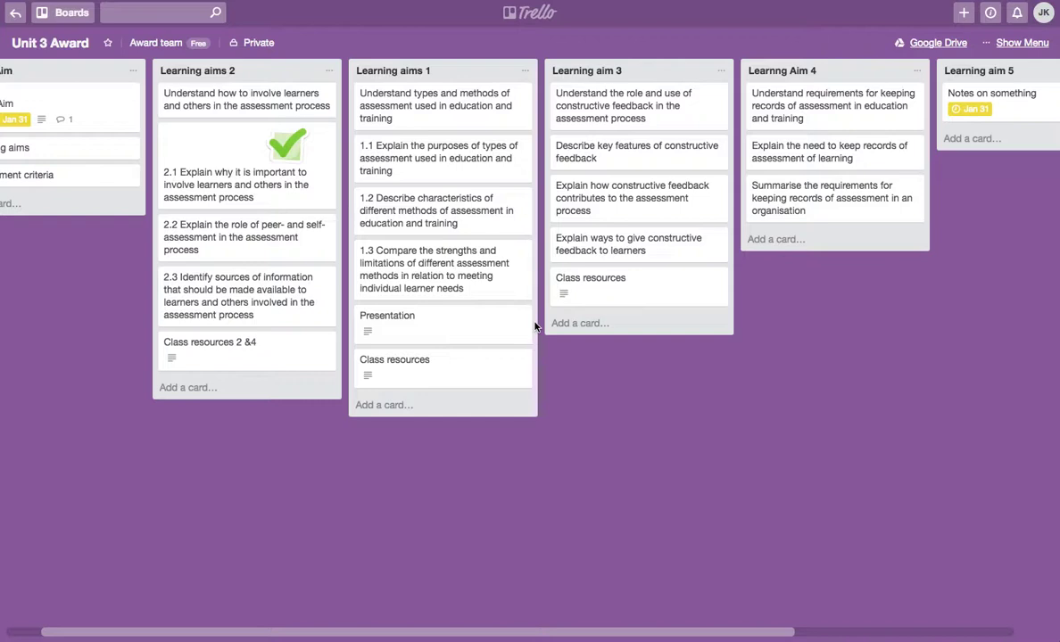
- Open the Unit 3 Award board and add a new list titled 'Learning aims'
scroll(535, 327, "left", 3)
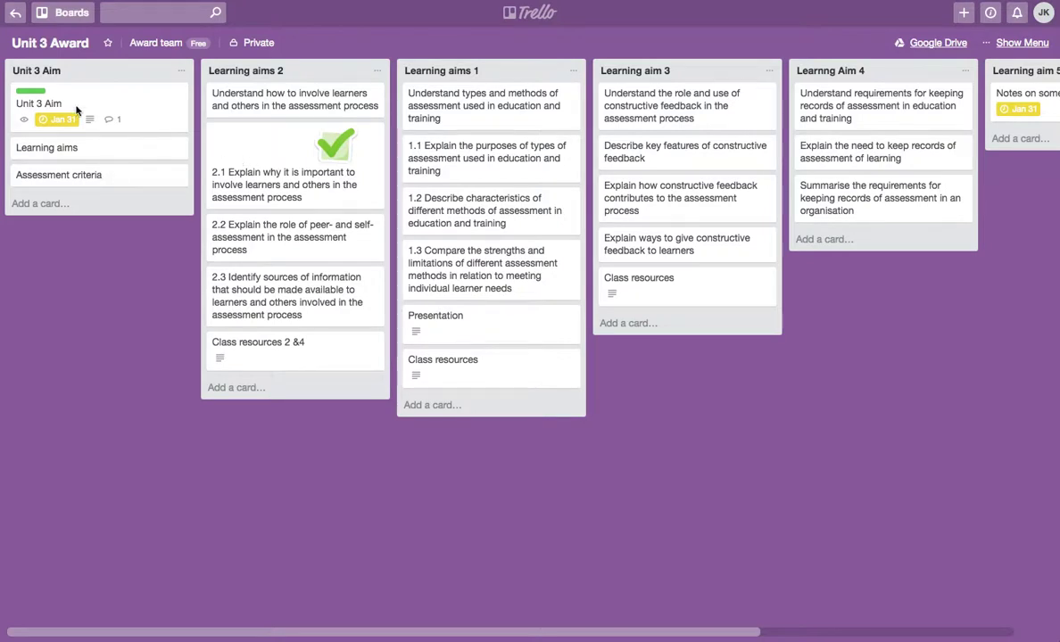
left_click(15, 17)
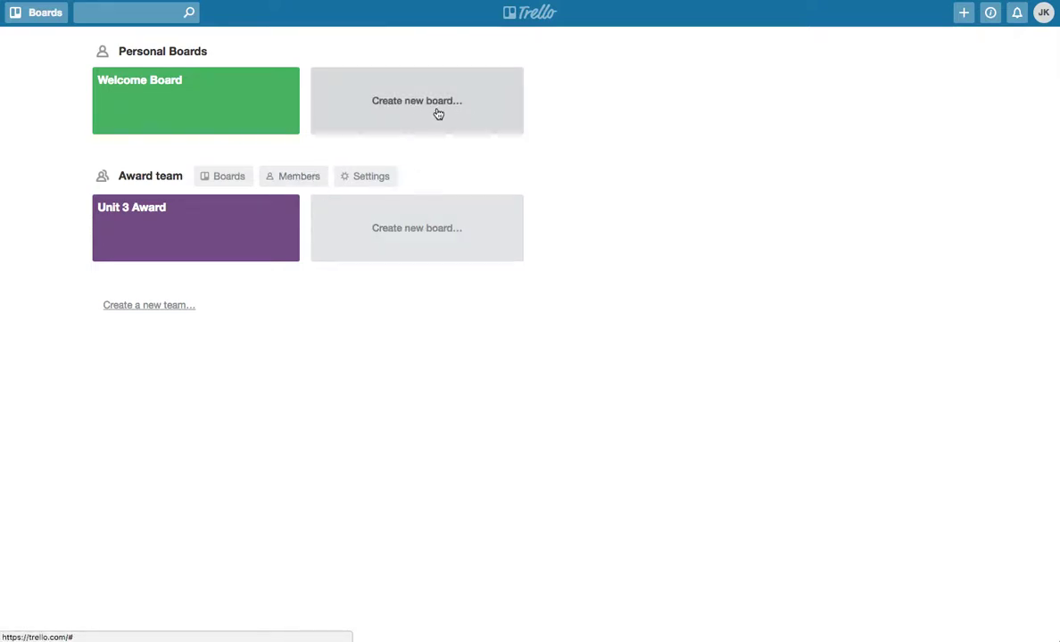
left_click(209, 237)
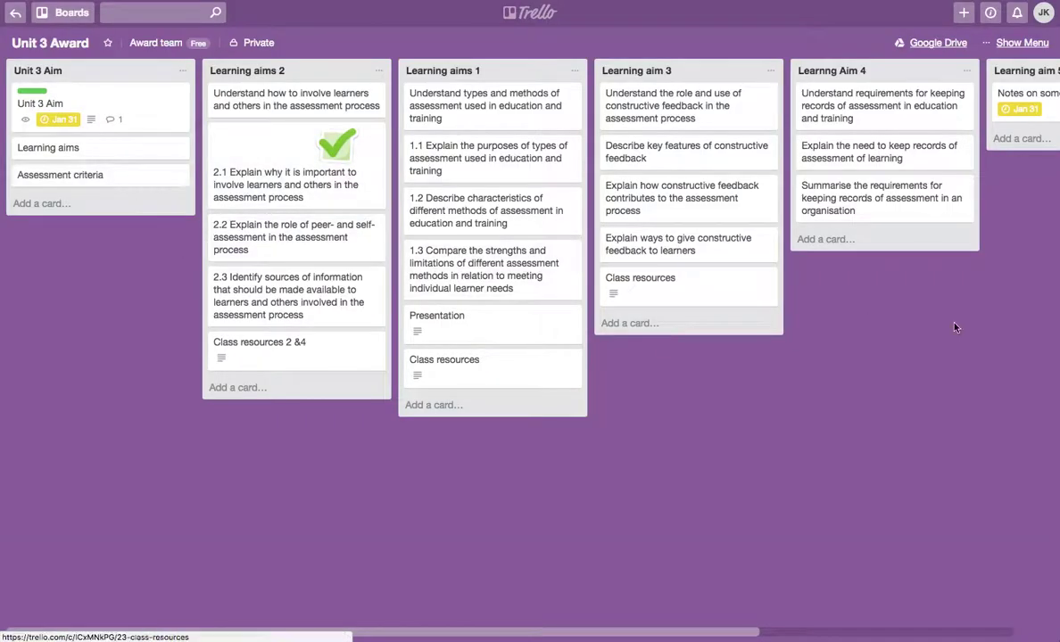
scroll(886, 298, "right", 6)
left_click(918, 72)
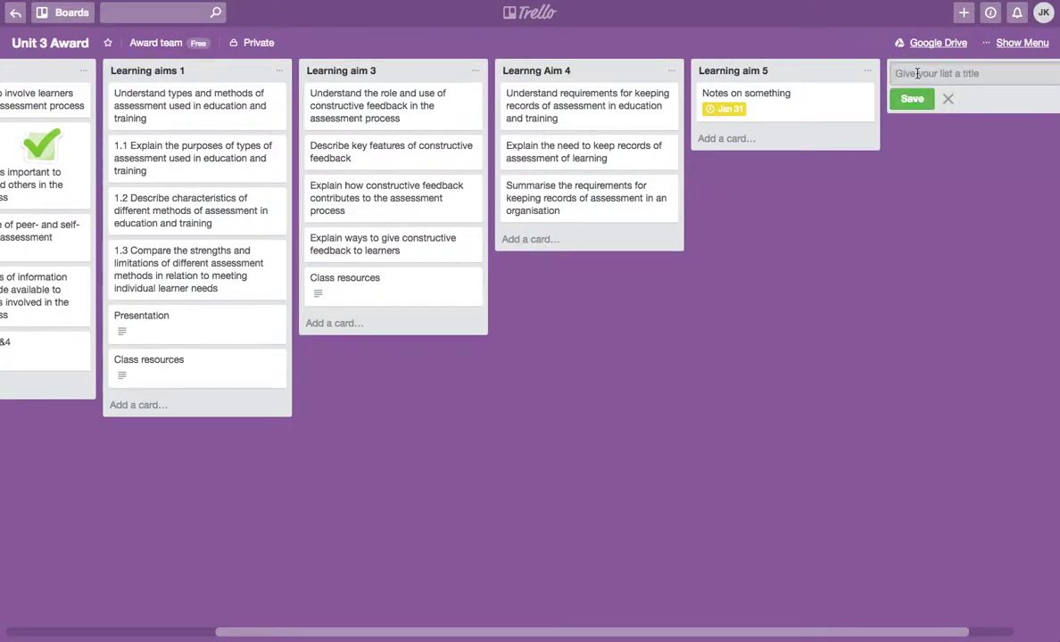
type("Learning aimes")
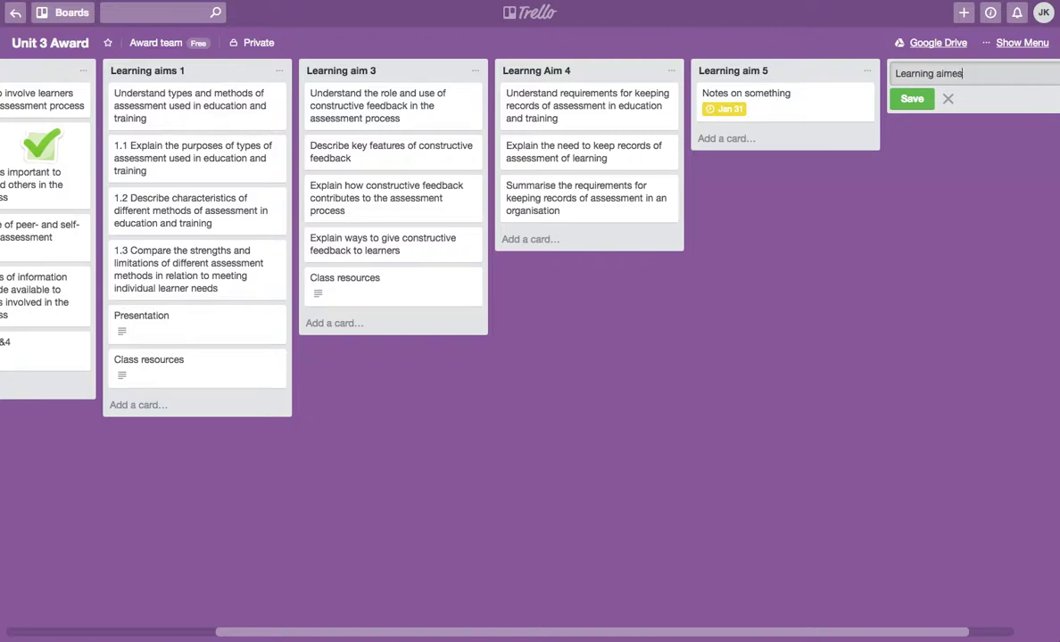
key("BackSpace")
type("s")
key("Return")
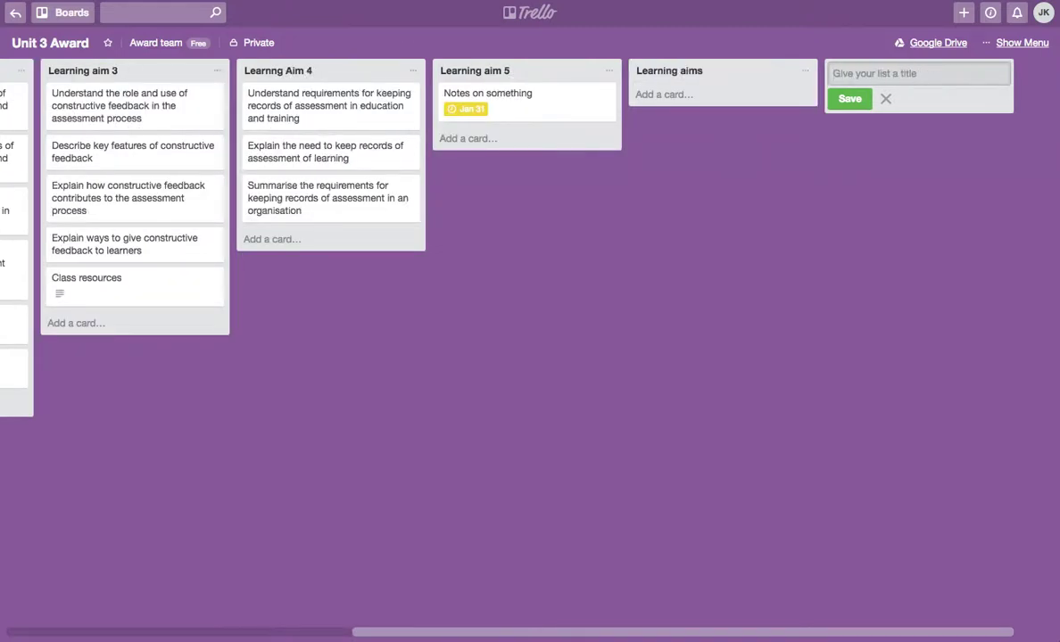
- Add a card named with a person's full name to the Learning aims list
left_click(668, 95)
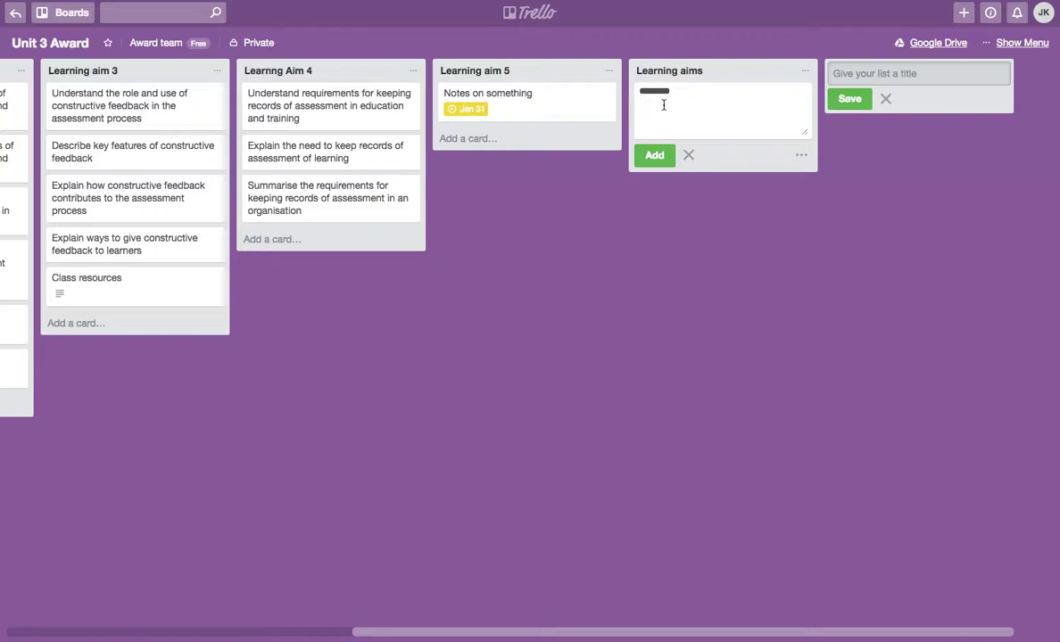
left_click(654, 155)
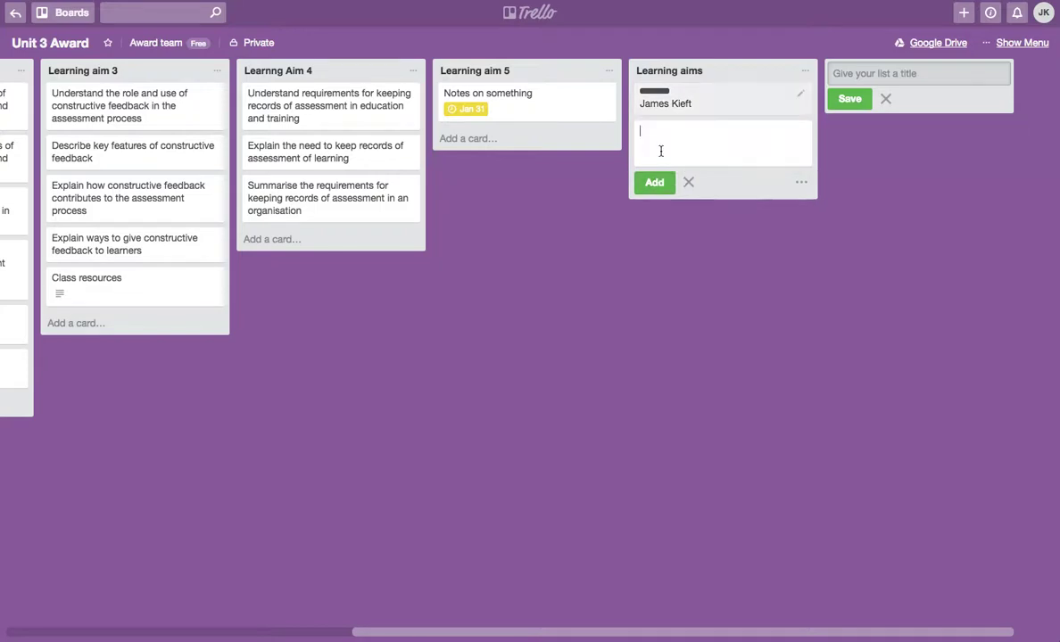
- Open the new card and save the description 'this is my demo of Trello'
left_click(745, 105)
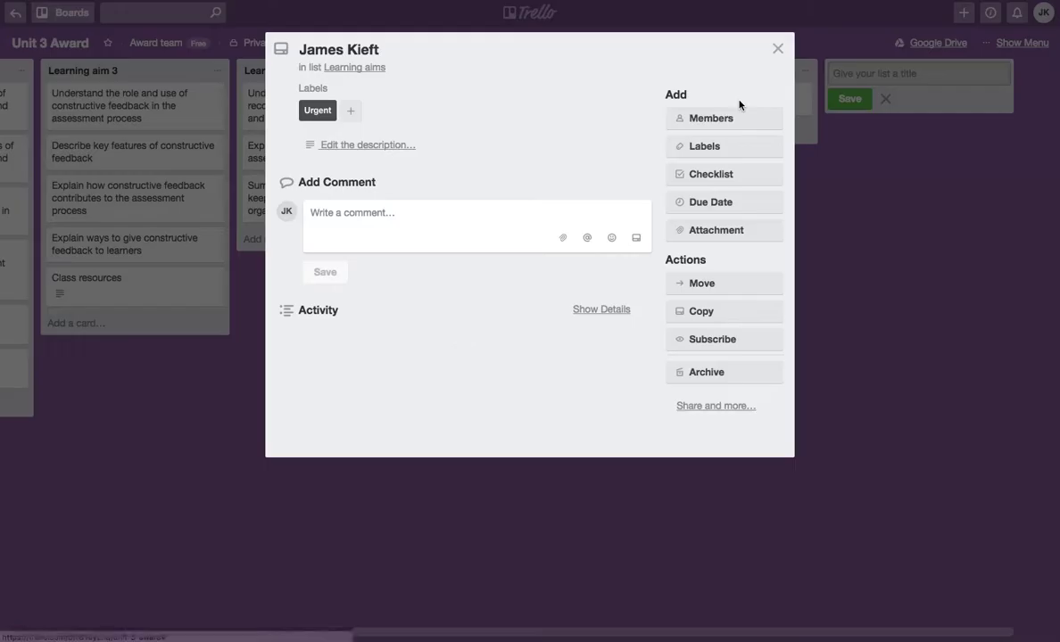
left_click(348, 152)
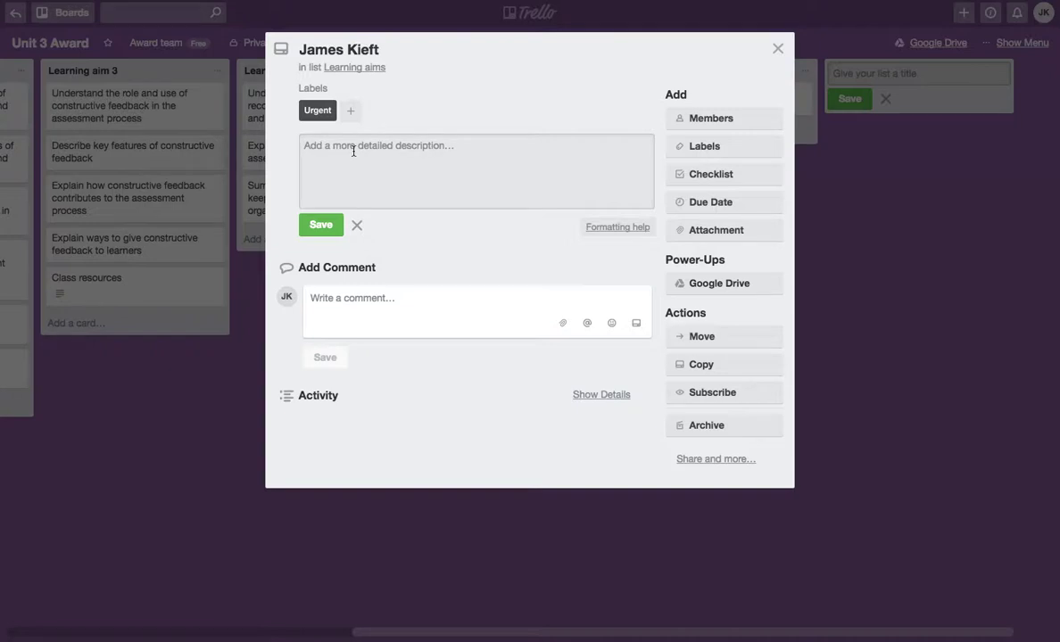
type("this is my demo of Trello")
left_click(322, 224)
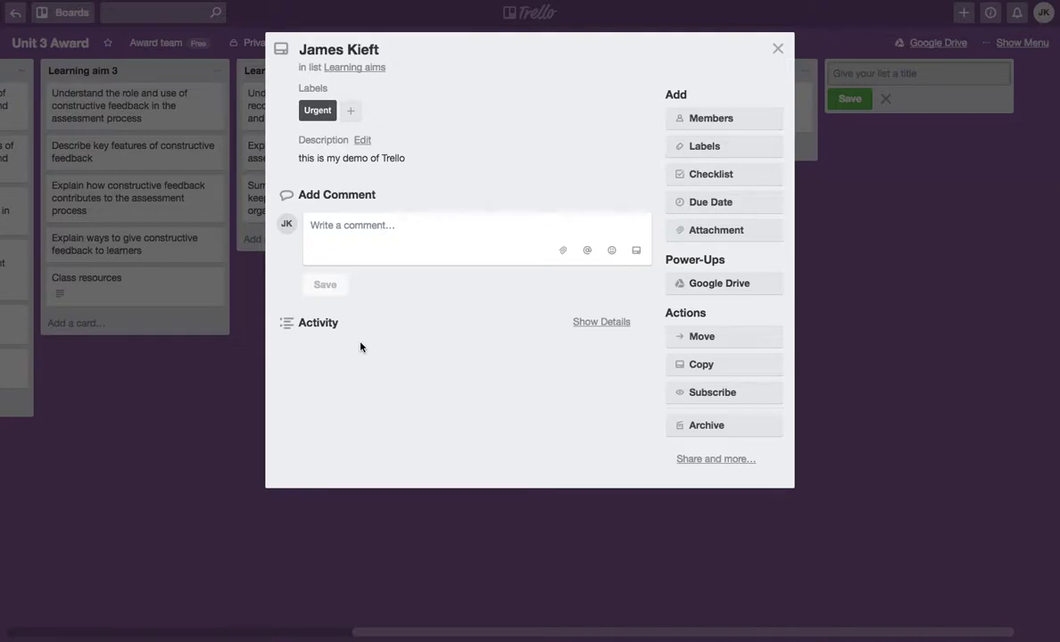
- Add a checklist named Checklist to the card, leaving labels unchanged
left_click(696, 148)
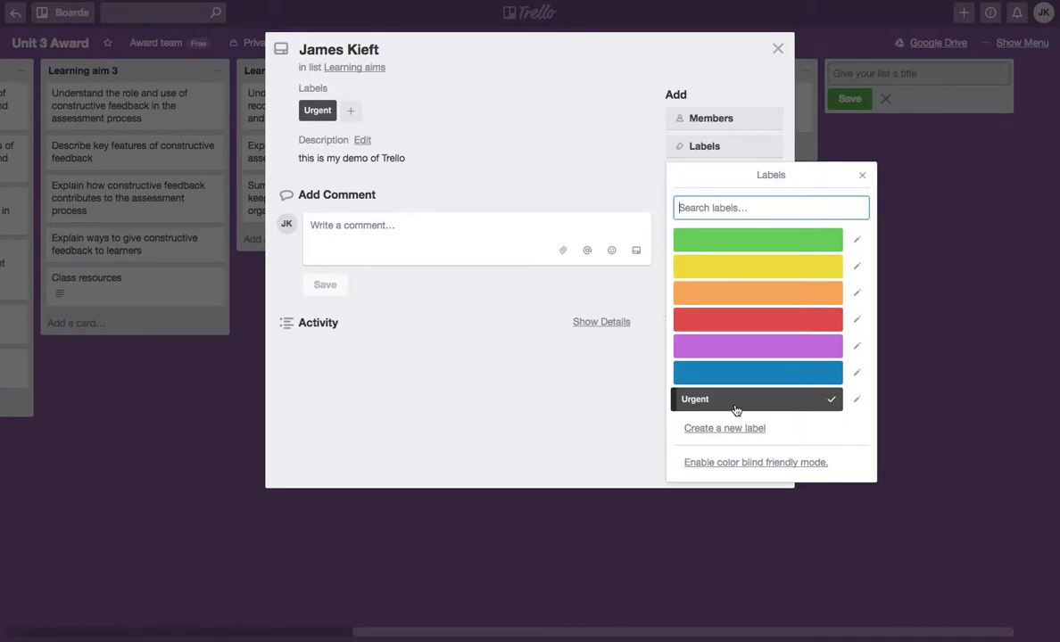
left_click(863, 177)
left_click(742, 177)
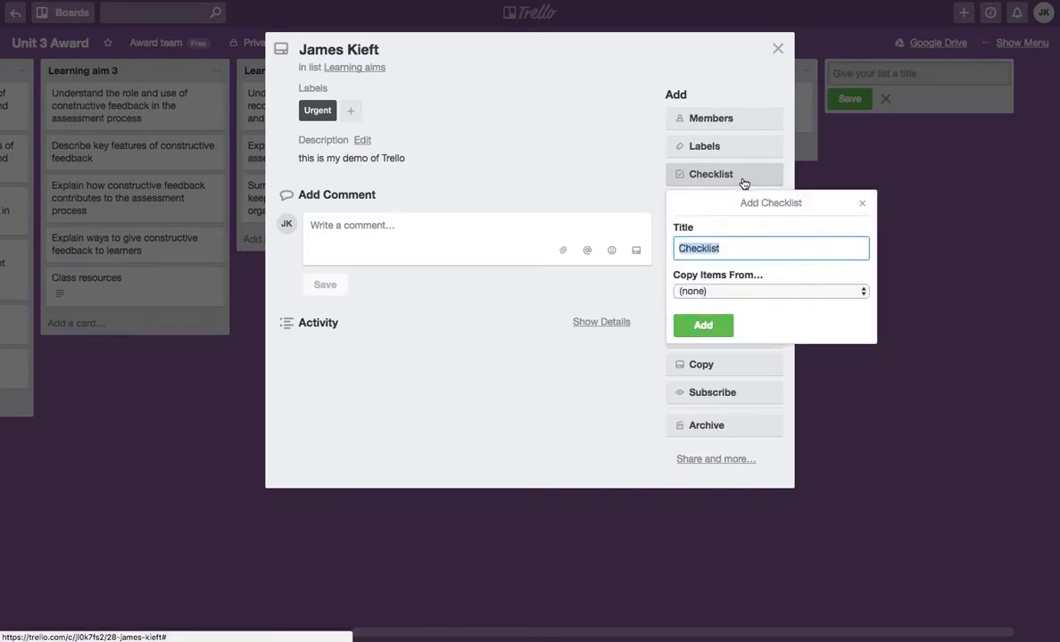
left_click(702, 327)
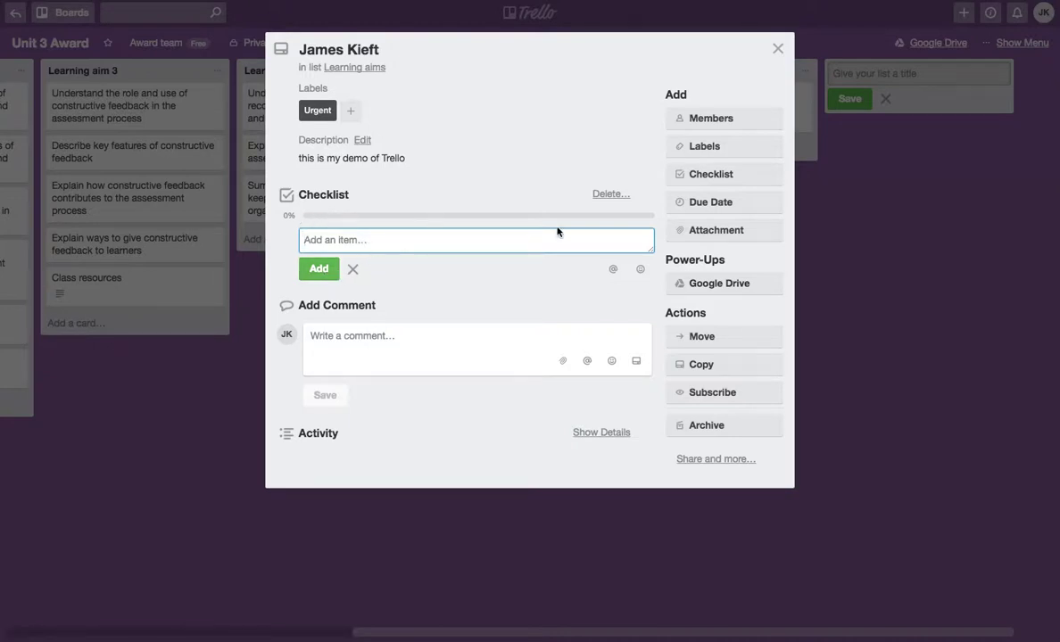
- Set the card's due date to Feb 1, 2018 at 12:00 PM and return to the board
left_click(713, 205)
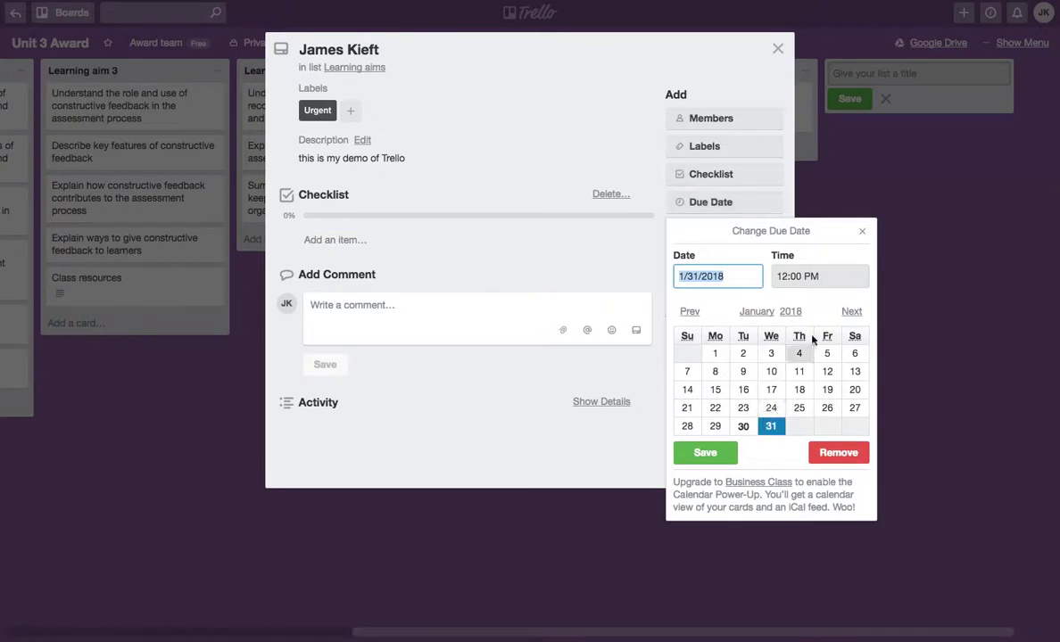
left_click(852, 313)
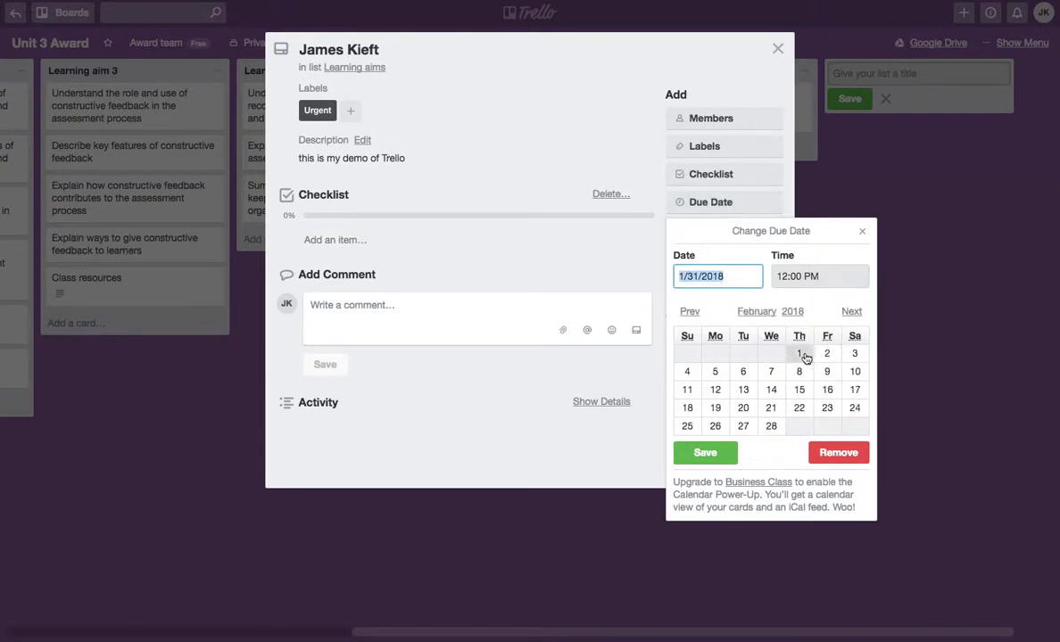
key("Return")
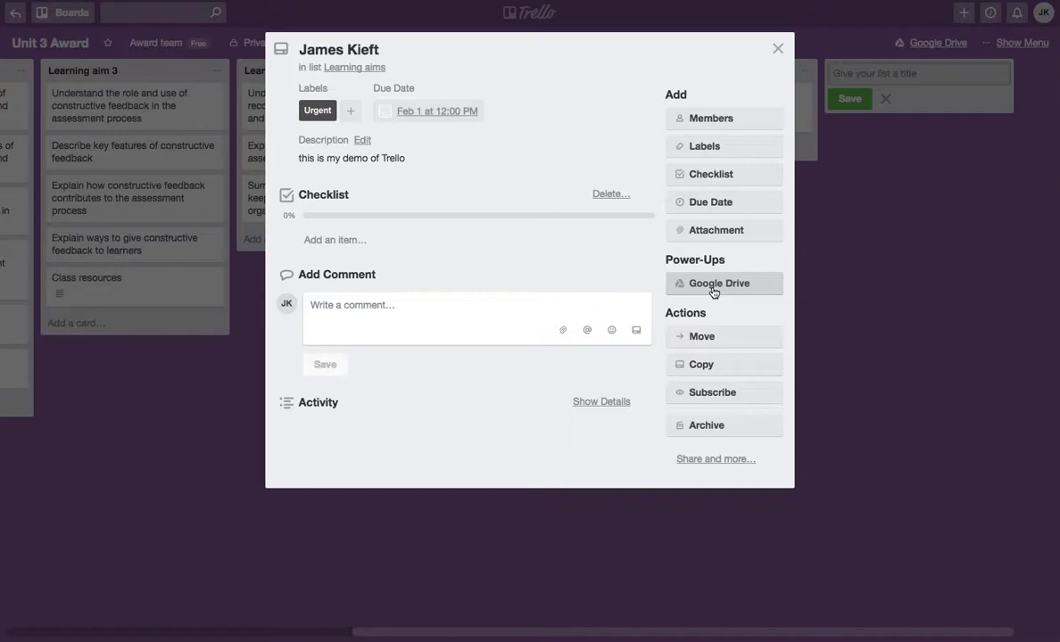
left_click(778, 51)
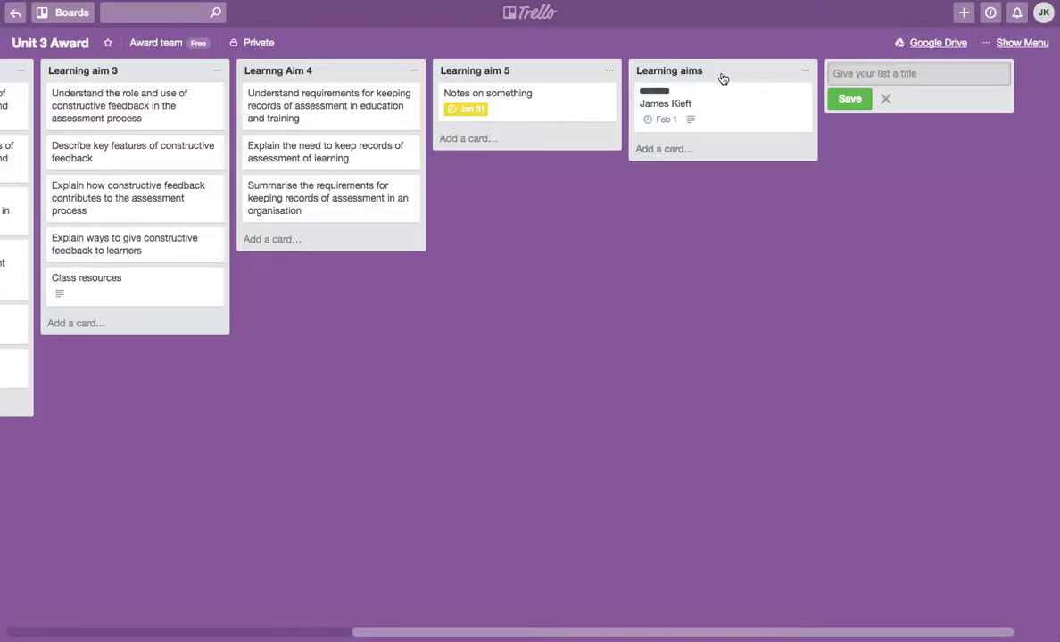
mouse_move(738, 76)
left_mouse_down()
mouse_move(282, 71)
mouse_move(679, 95)
mouse_move(764, 83)
mouse_move(743, 95)
left_mouse_up()
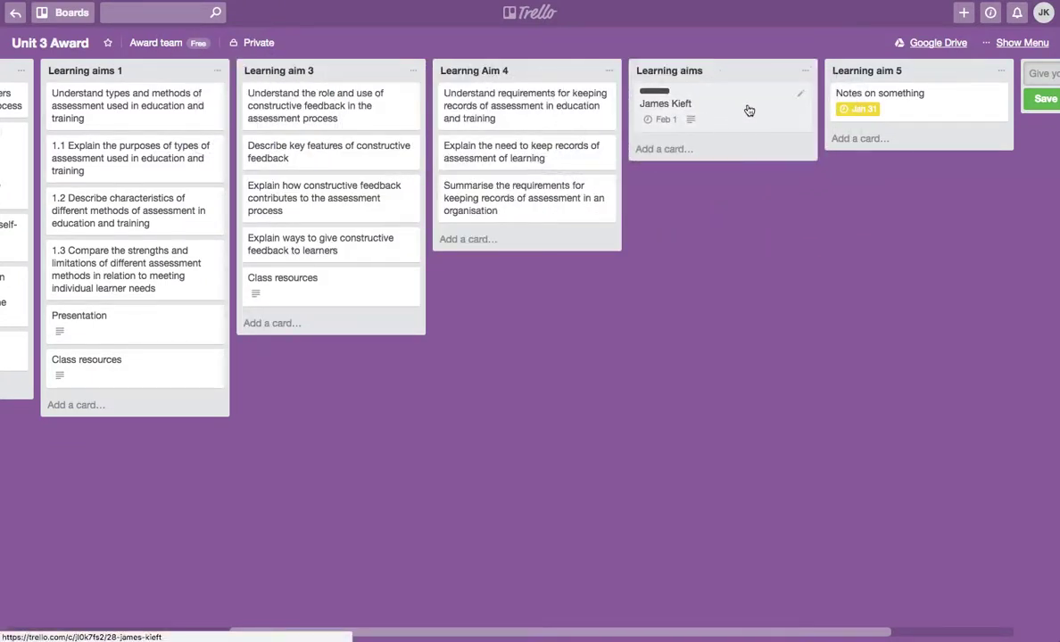
mouse_move(746, 110)
left_mouse_down()
mouse_move(497, 123)
mouse_move(743, 107)
left_mouse_up()
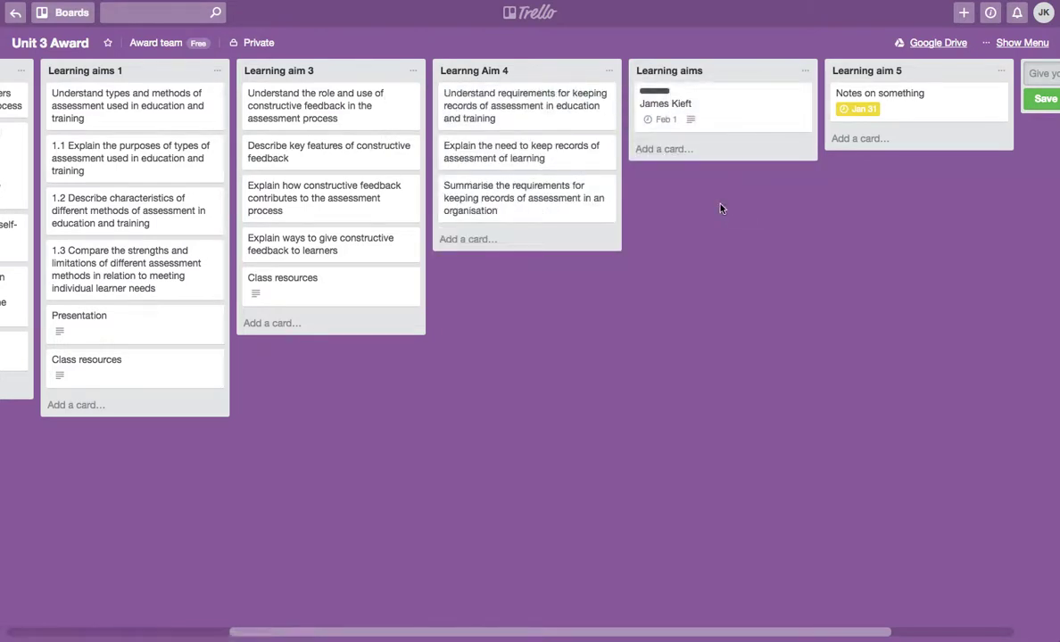
scroll(722, 209, "left", 3)
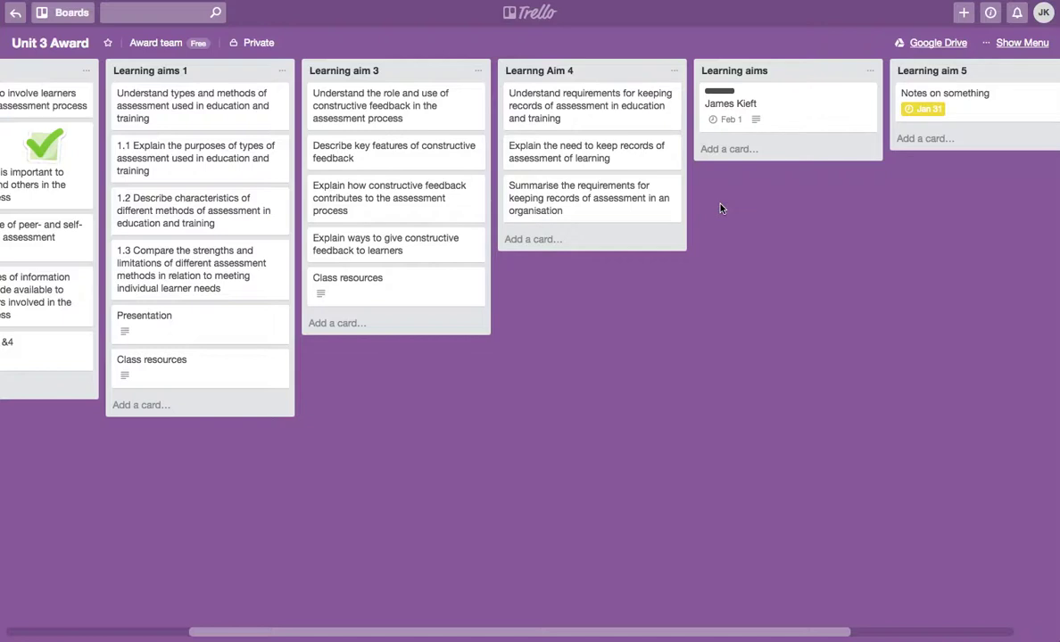
scroll(722, 209, "left", 1)
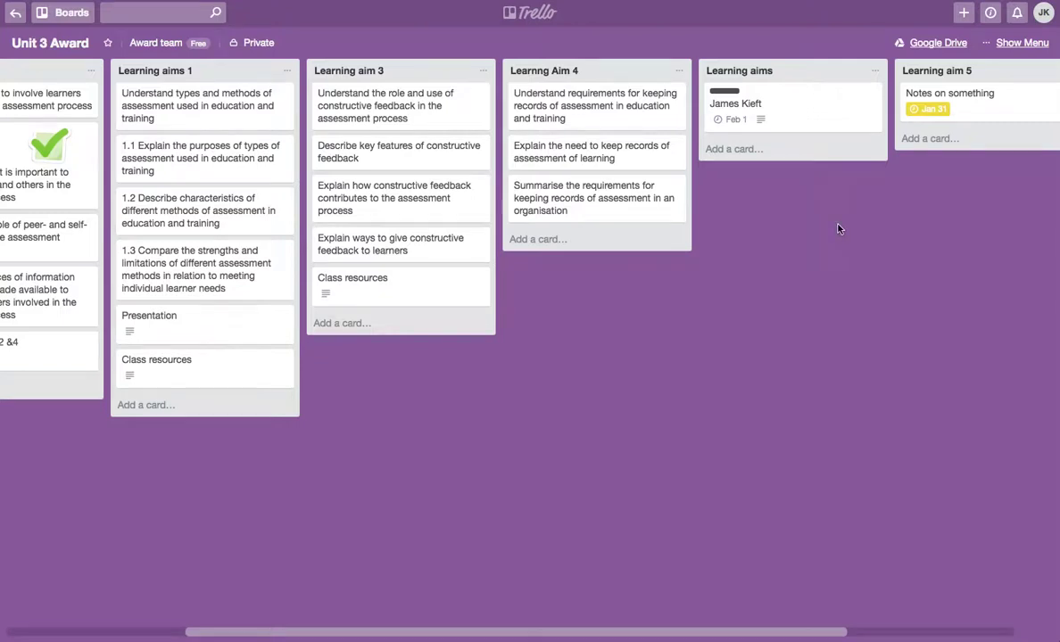
scroll(834, 226, "right", 5)
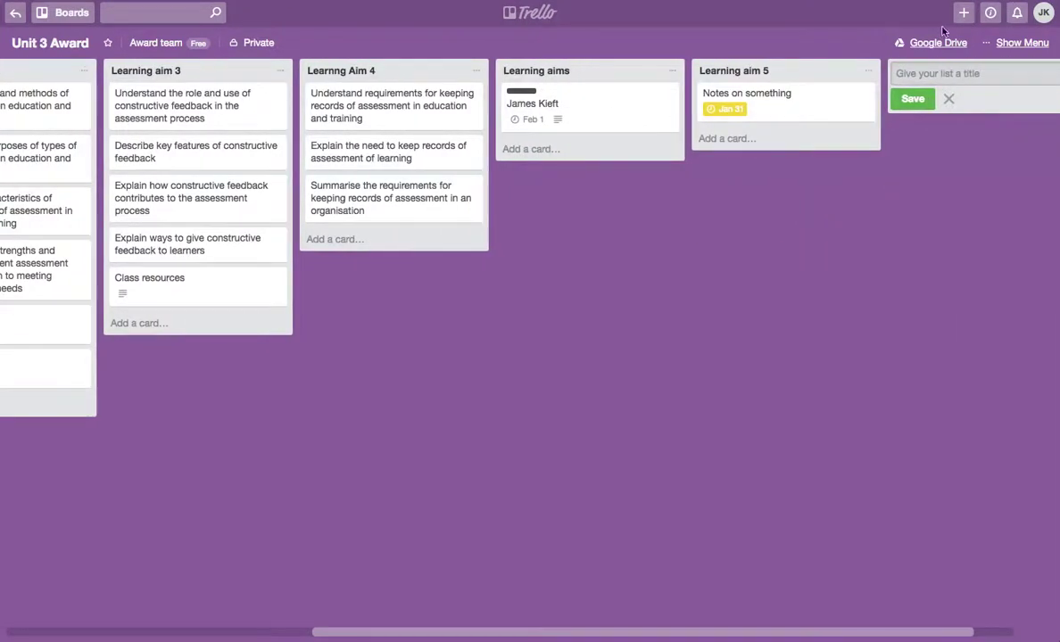
- Open the board's side menu, view the background choices, then bring up the card filter options
left_click(964, 14)
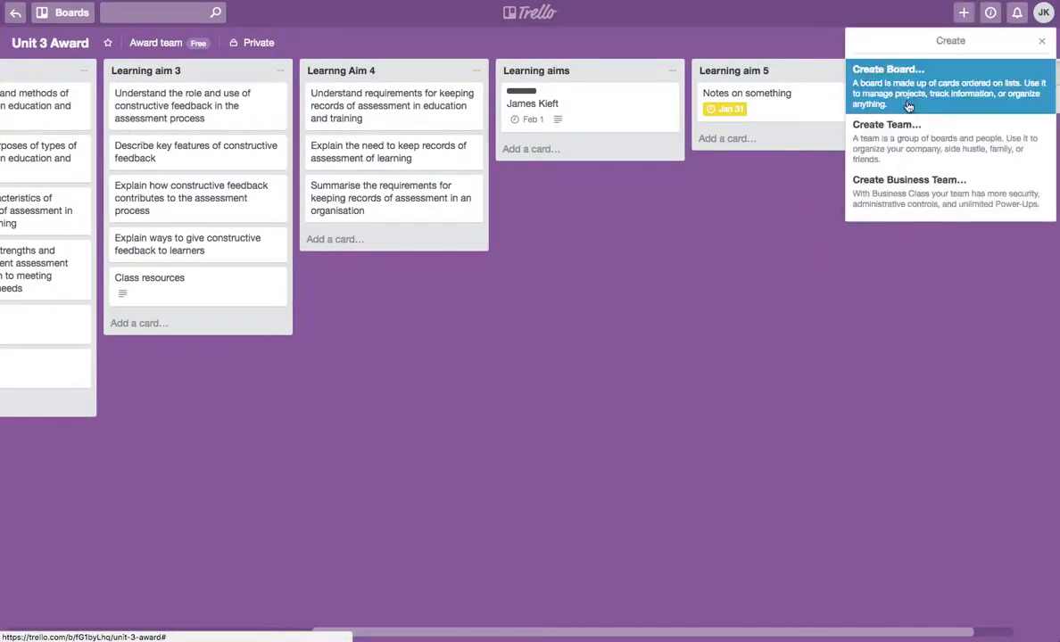
left_click(1041, 41)
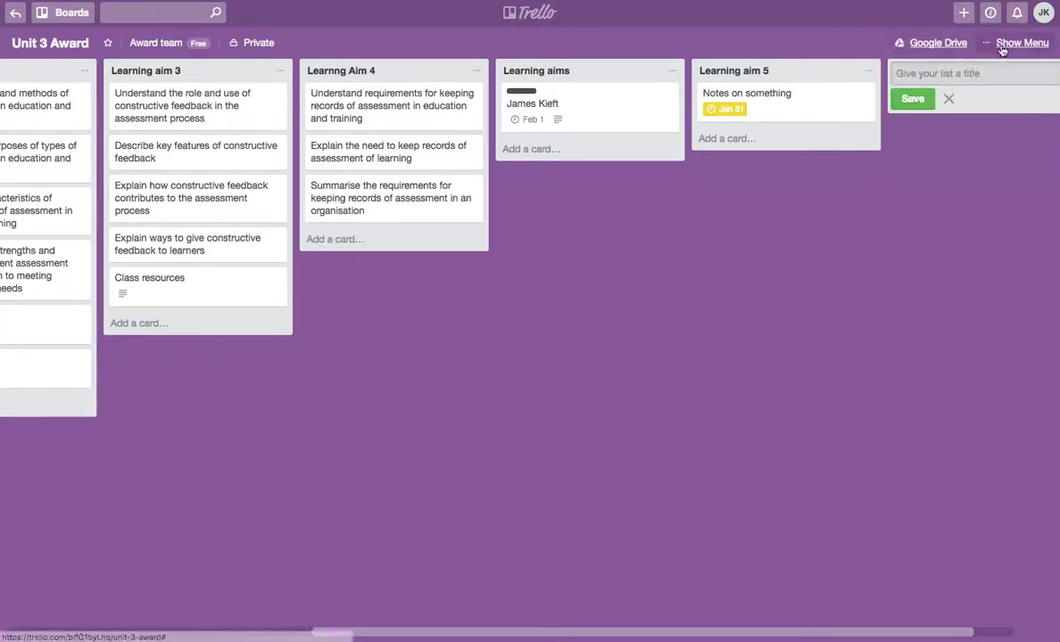
left_click(1022, 42)
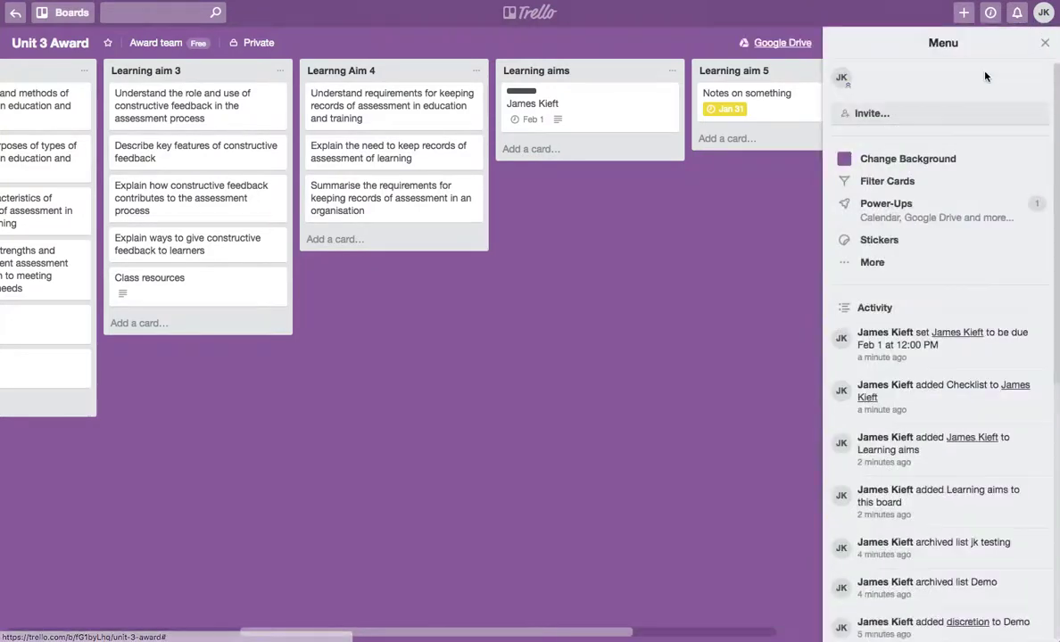
left_click(910, 160)
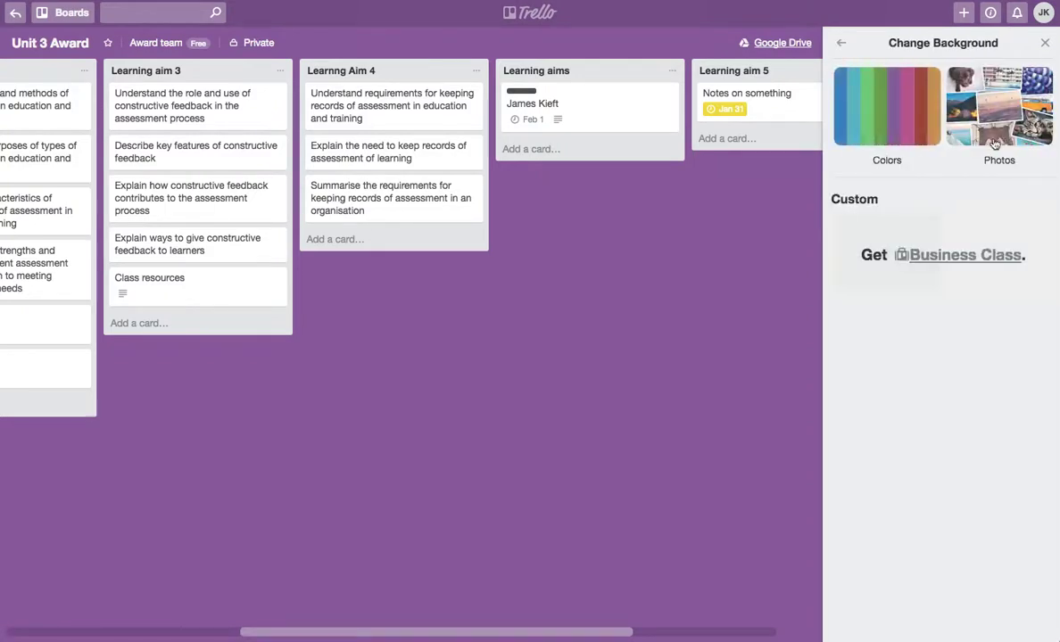
left_click(842, 45)
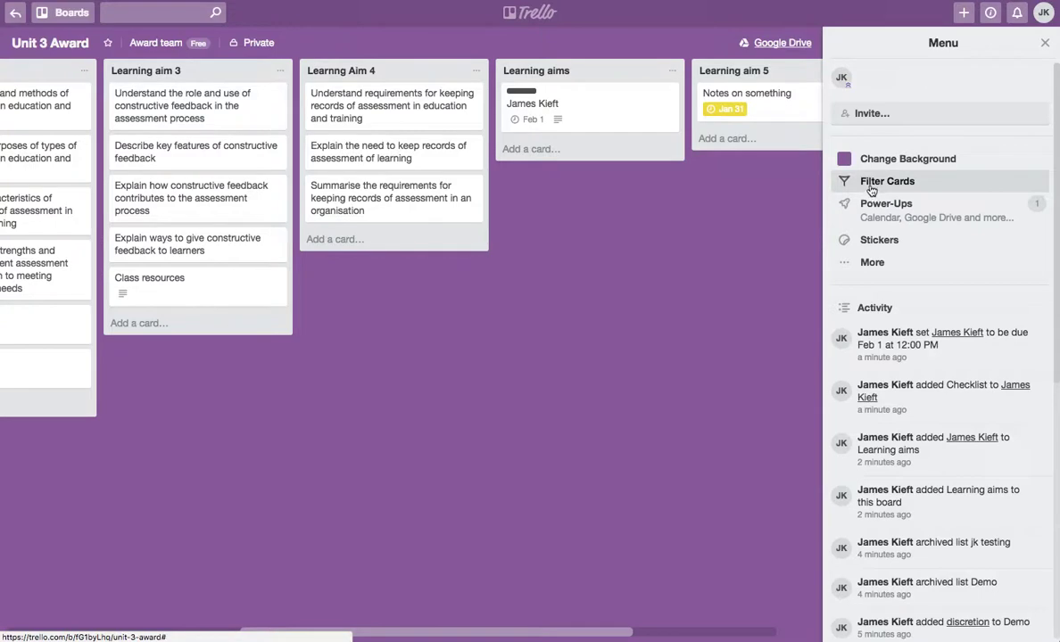
left_click(874, 185)
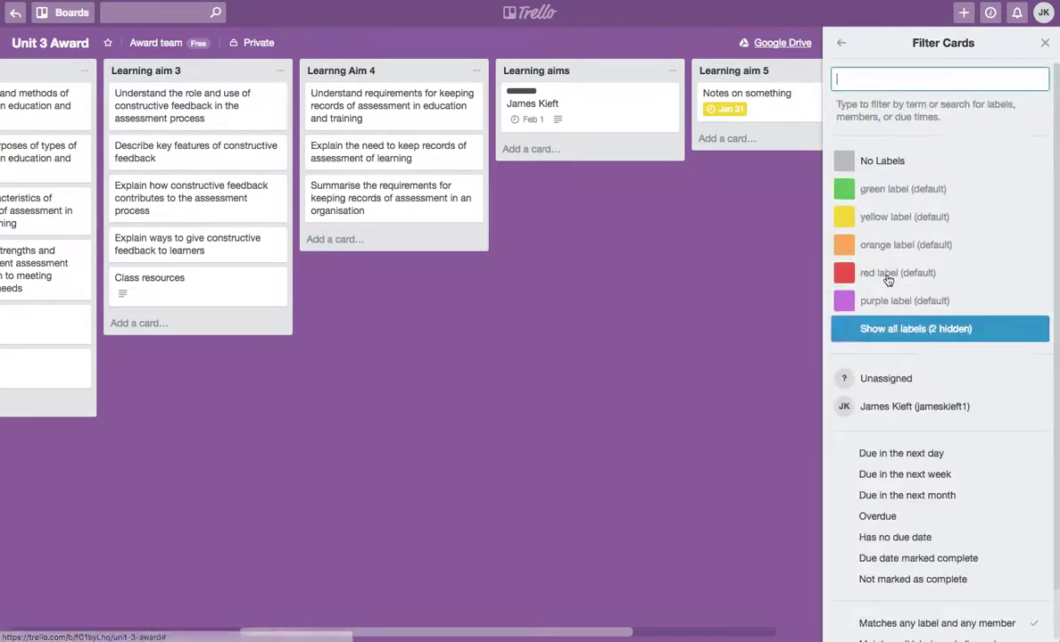
left_click(843, 45)
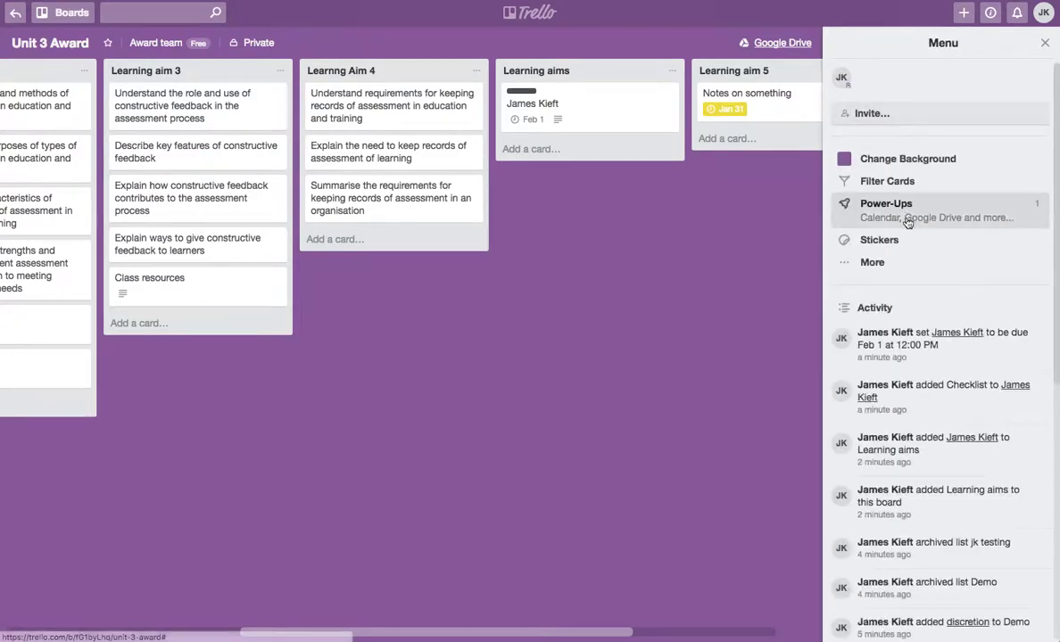
left_click(887, 215)
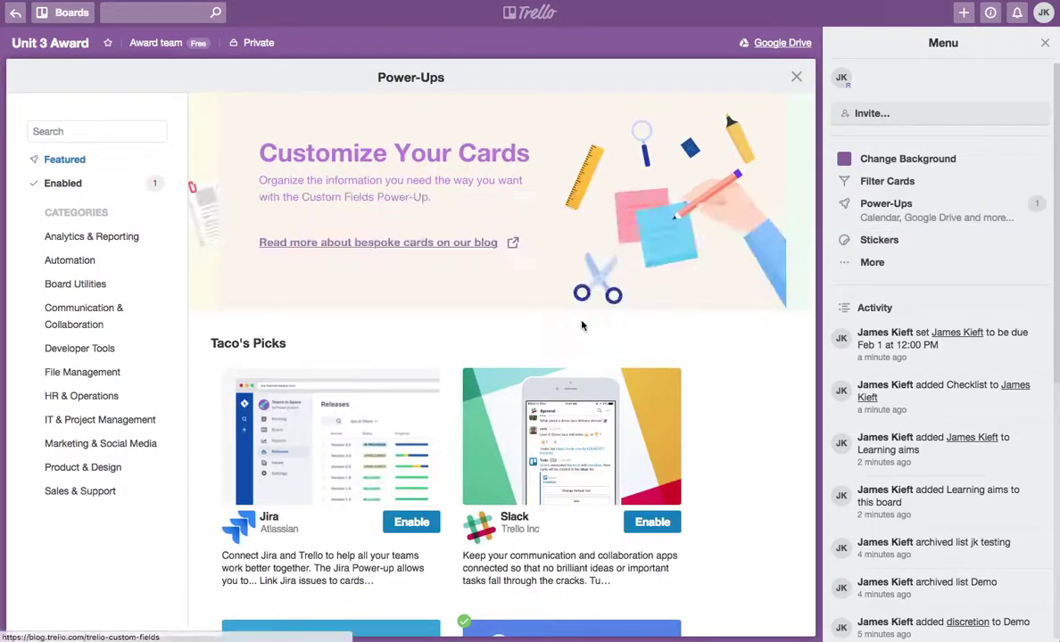
scroll(710, 390, "down", 4)
scroll(711, 390, "down", 8)
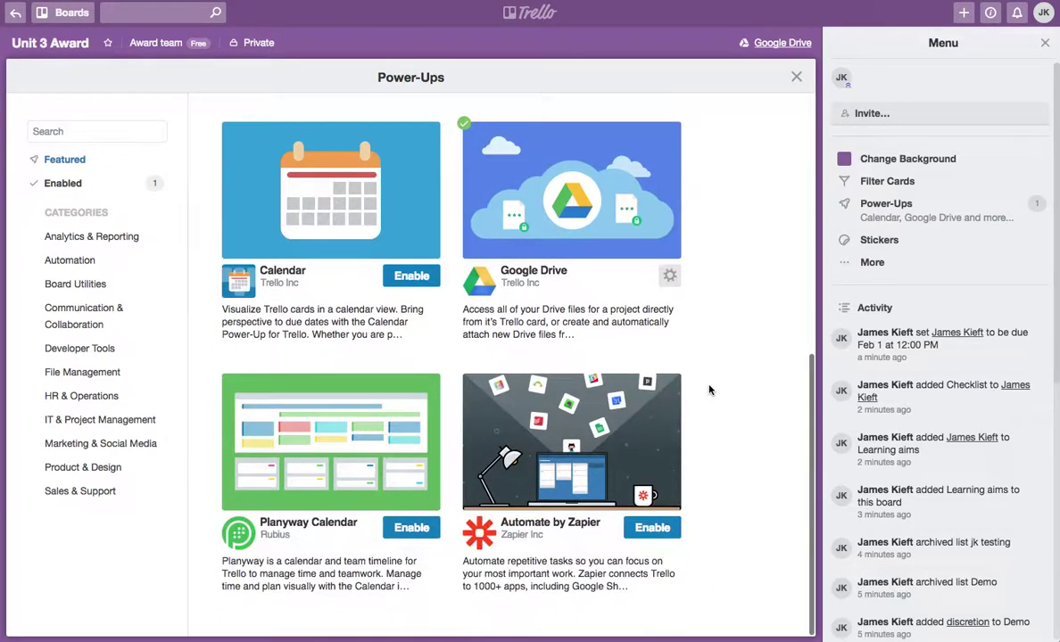
scroll(711, 390, "up", 12)
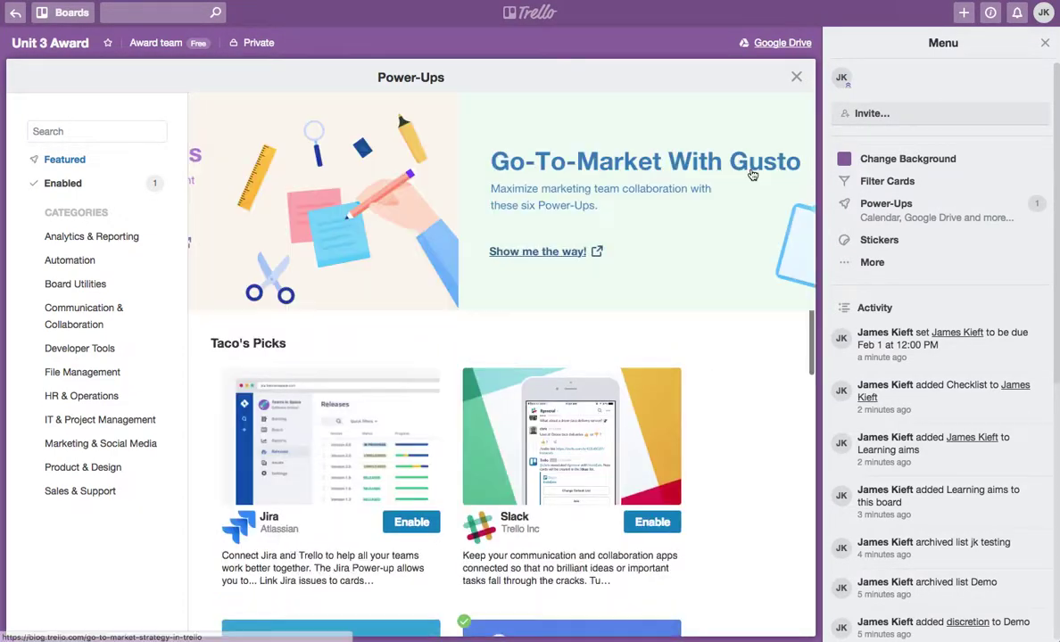
left_click(796, 79)
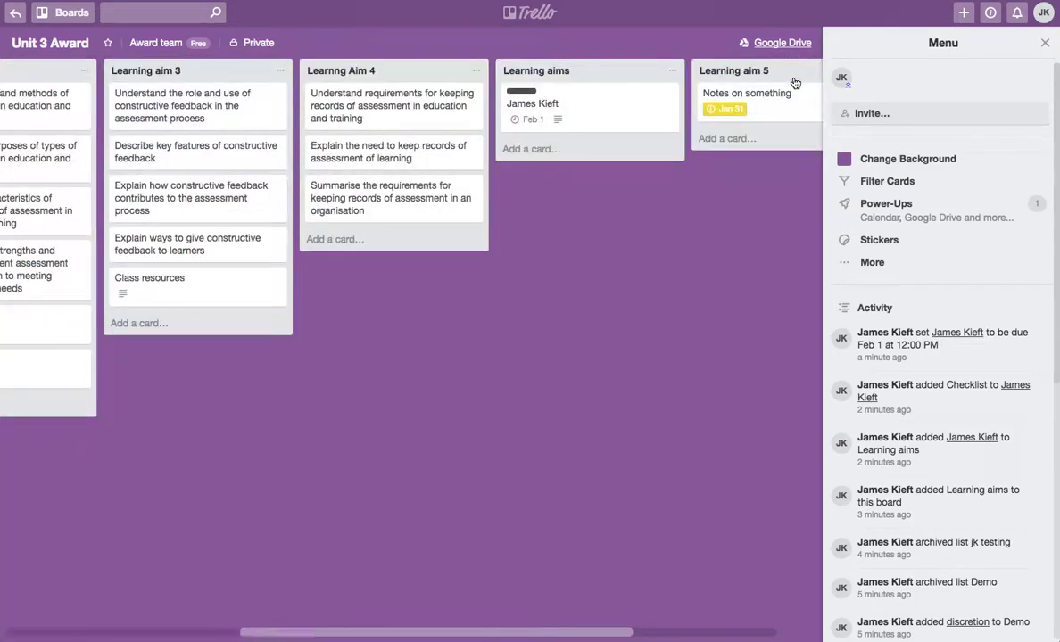
- Browse the board's stickers, then show the More page with settings, labels, archive and board link
left_click(891, 242)
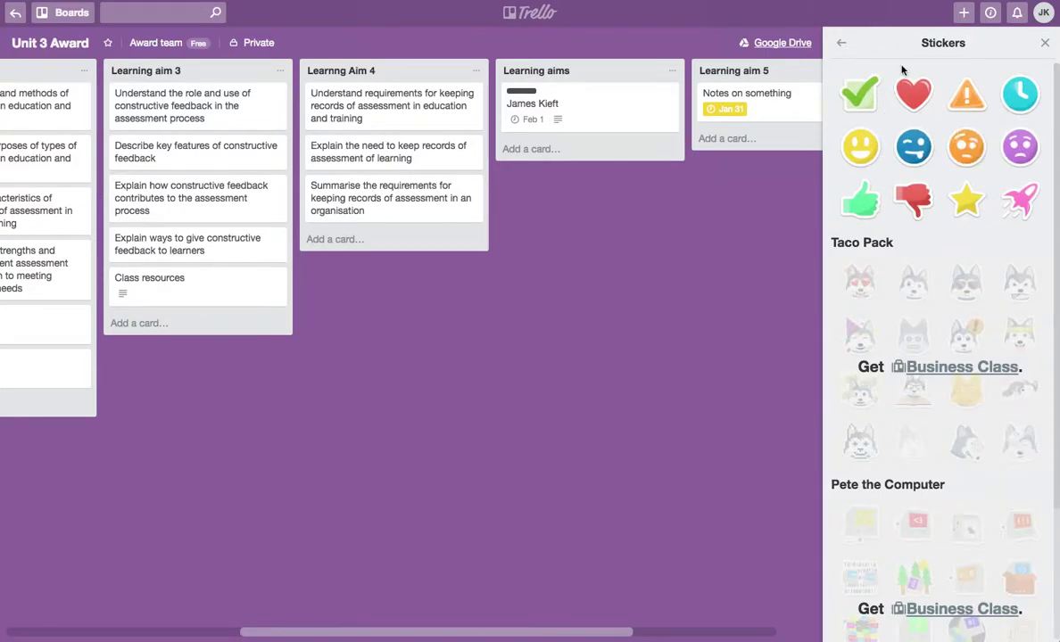
left_click(842, 45)
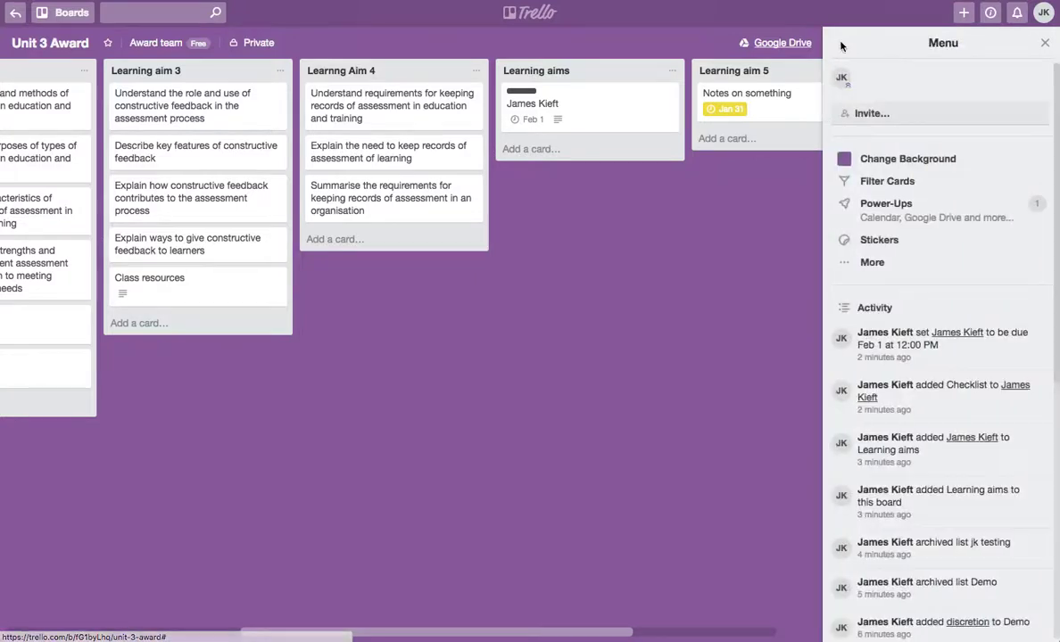
left_click(889, 262)
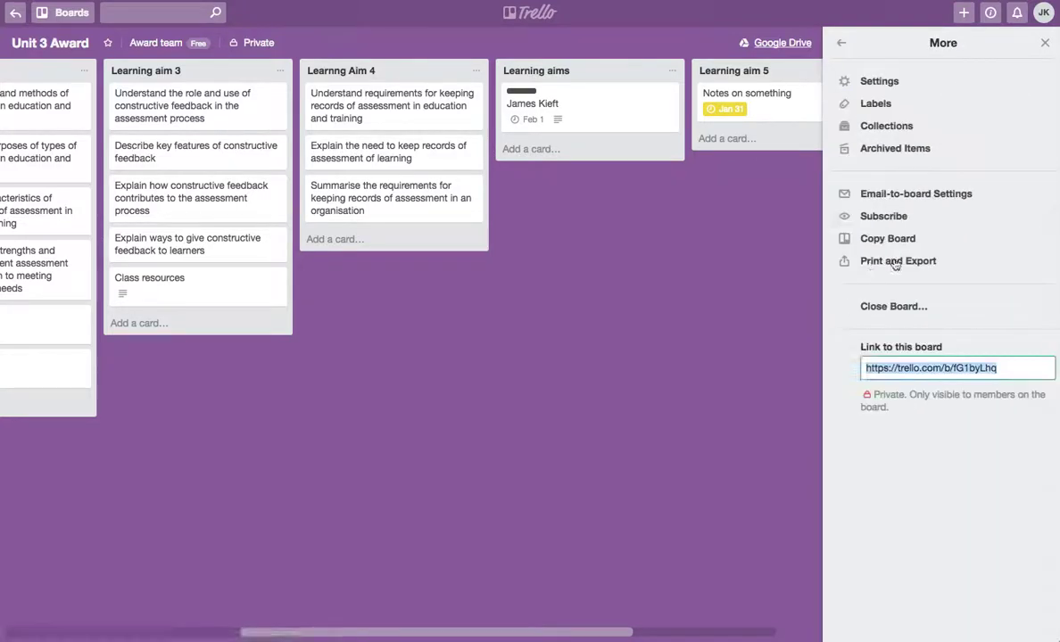